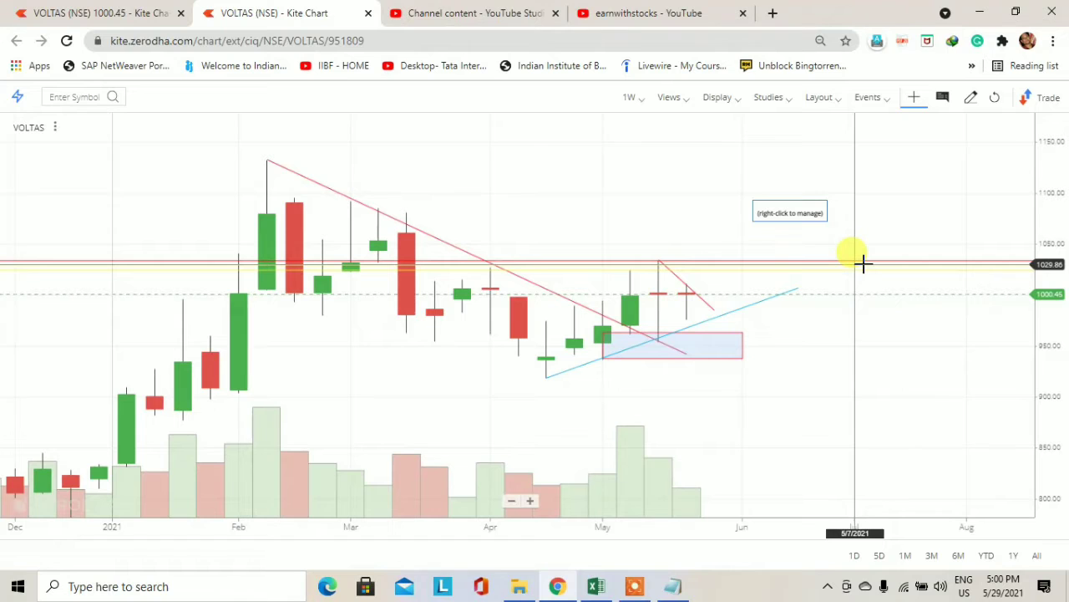
Step: Add a yellow horizontal level near 1033 and a blue demand-zone rectangle over 900–960
left_click(863, 265)
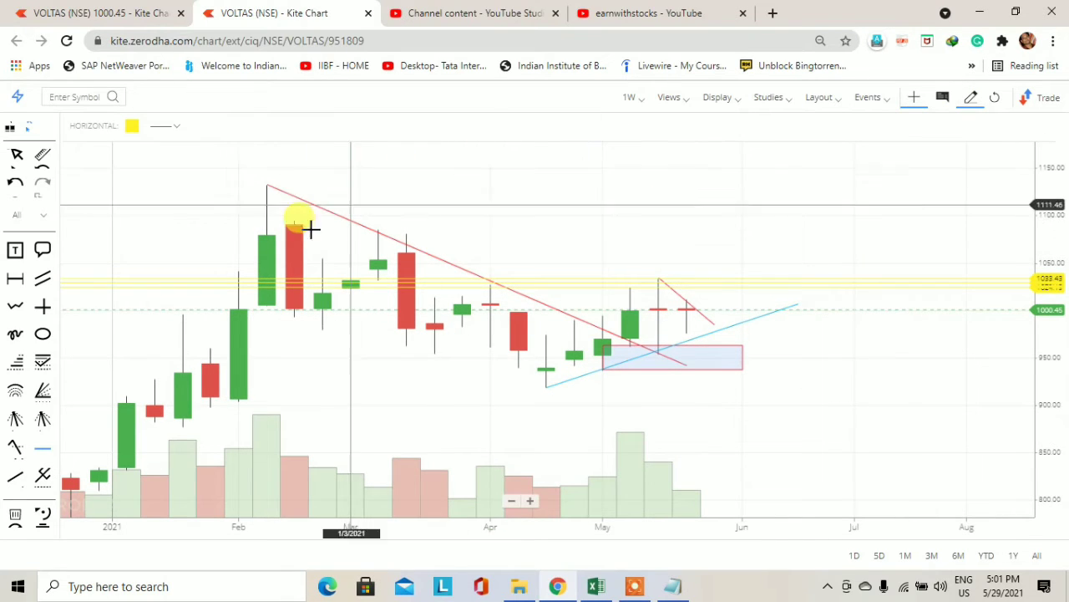
left_click_drag(521, 196, 594, 191)
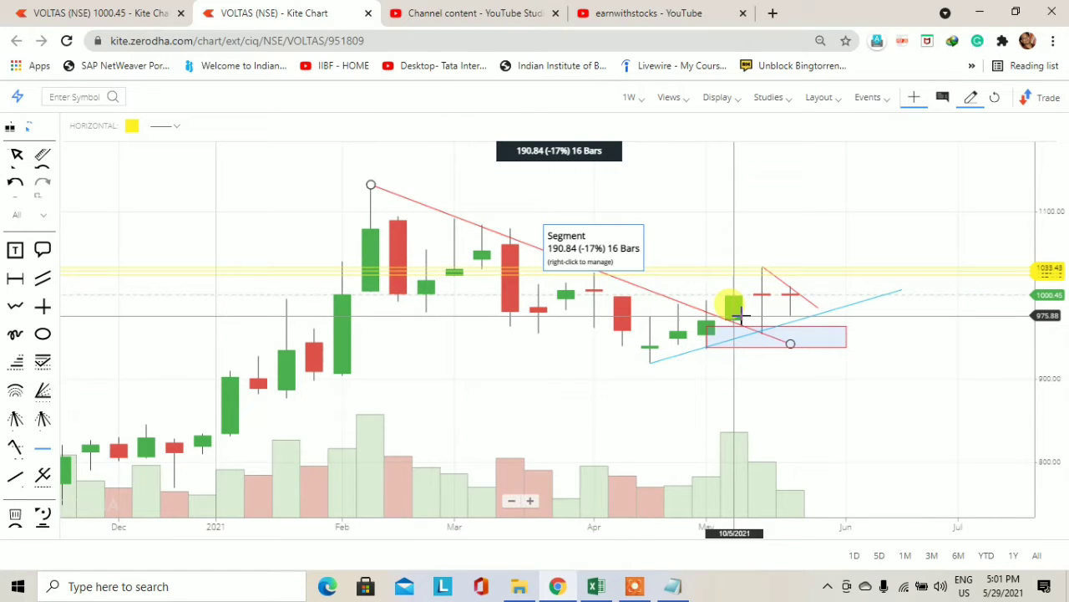
scroll(15, 420, "down", 1)
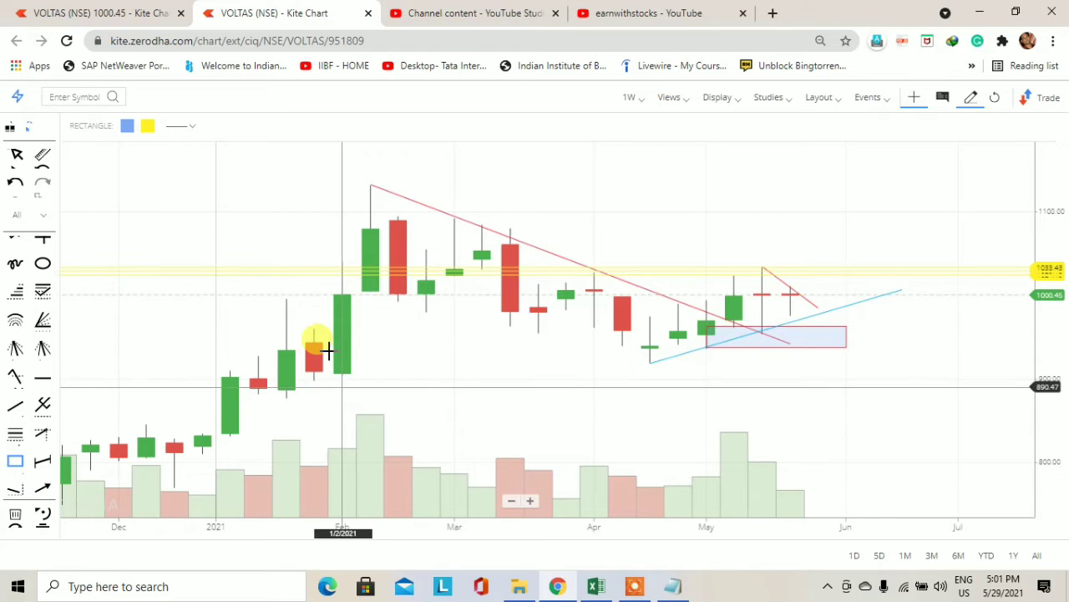
left_click_drag(304, 330, 991, 380)
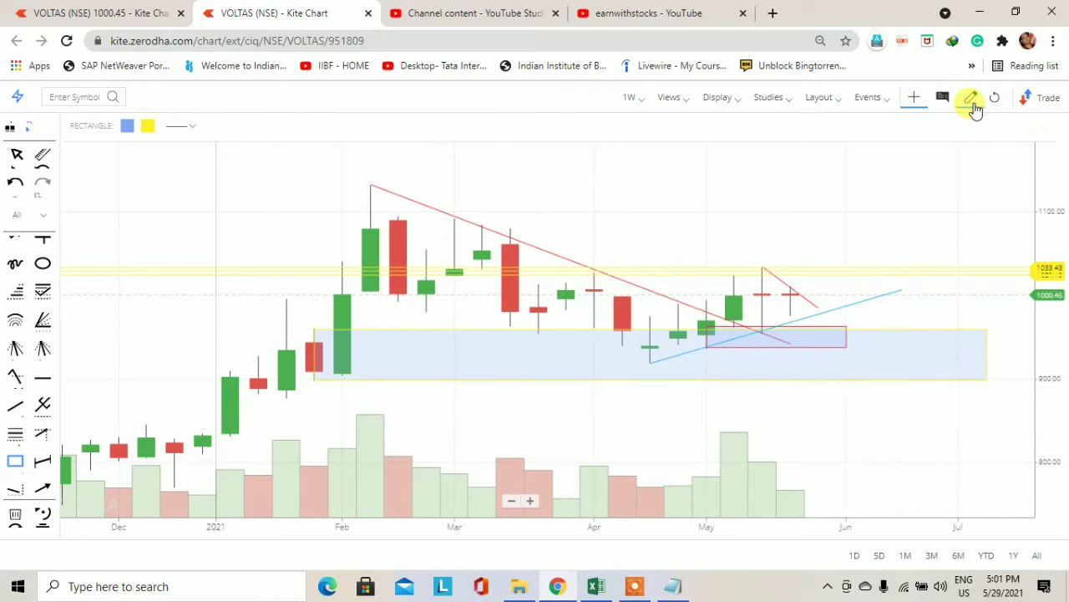
Step: Review VOLTAS on monthly (1M) candles, then return to daily (1 D) candles
left_click(631, 102)
left_click(657, 423)
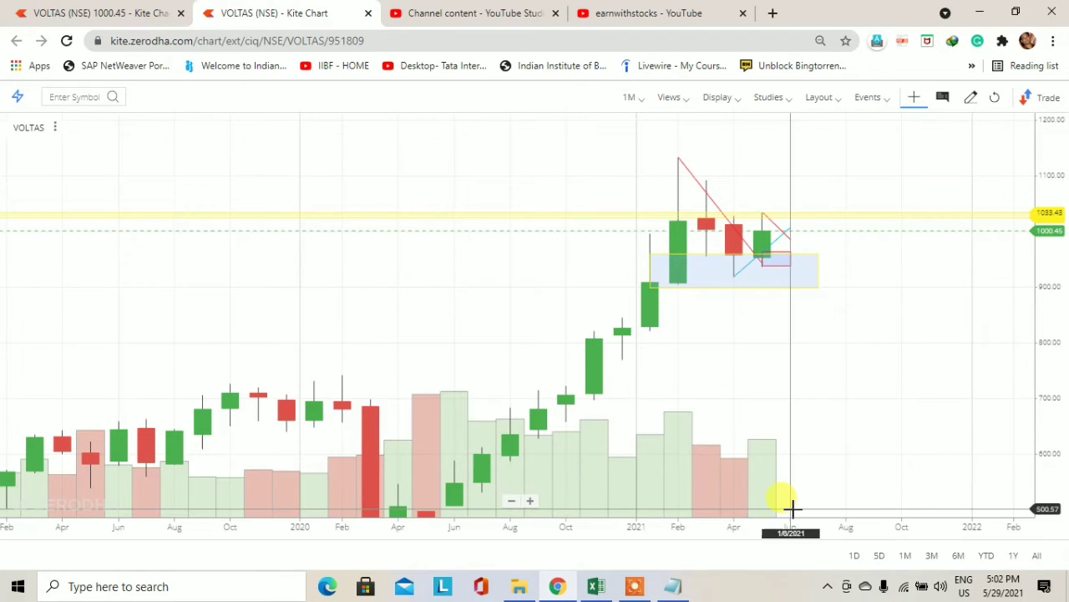
left_click(628, 98)
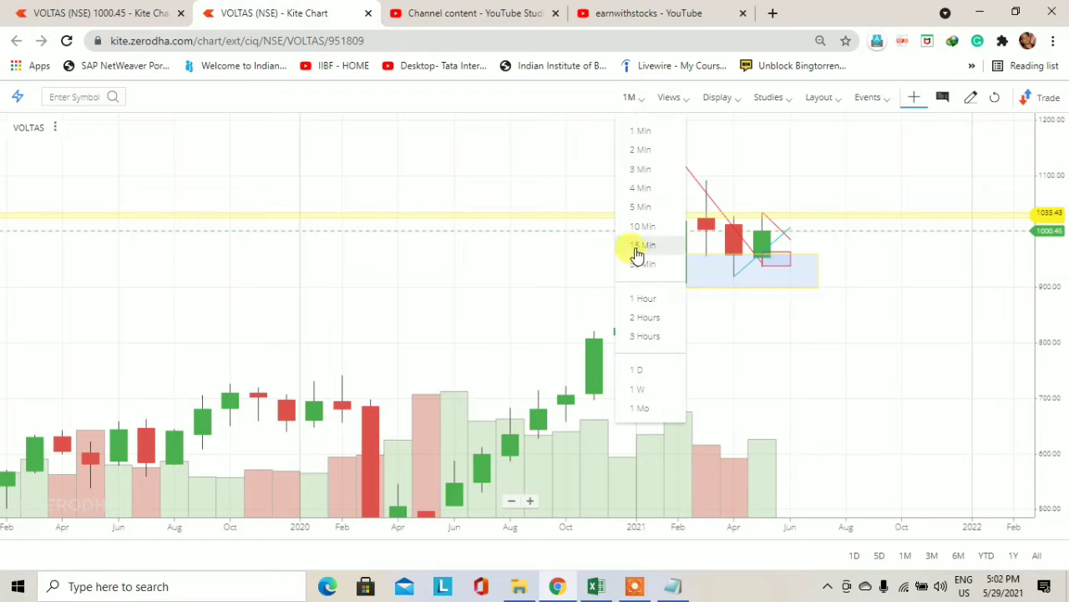
left_click(642, 371)
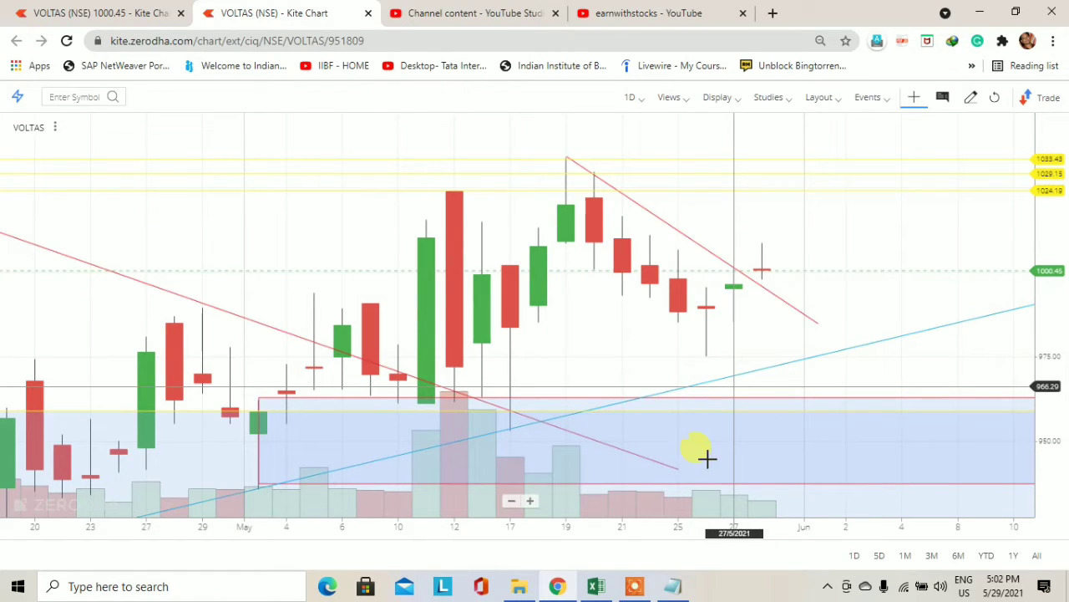
Step: Zoom out the daily chart and draw a red-filled supply-zone rectangle over about 1060–1080
left_click(505, 500)
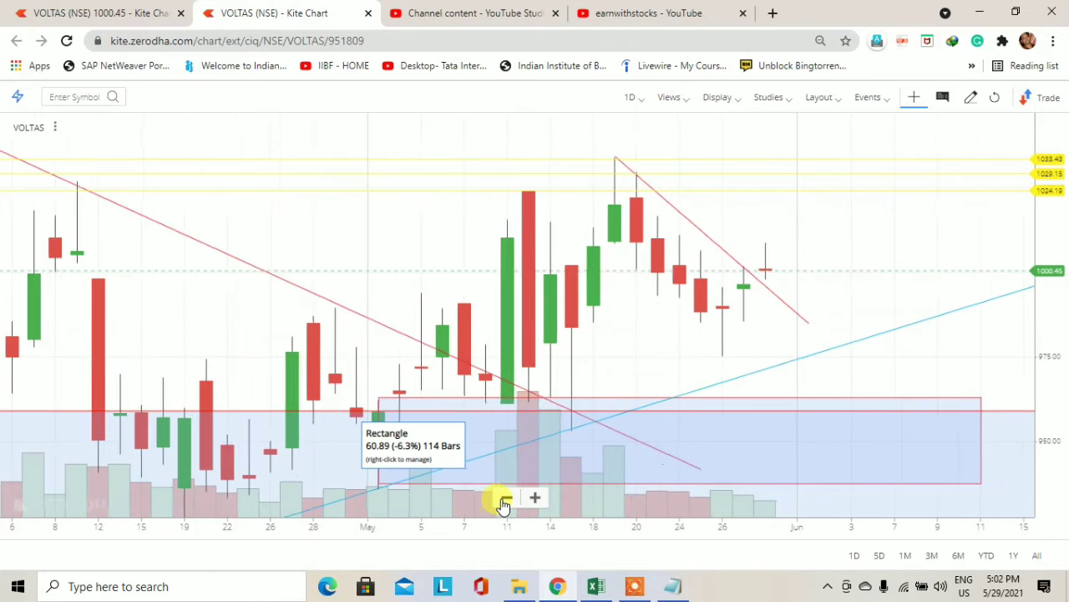
left_click(505, 500)
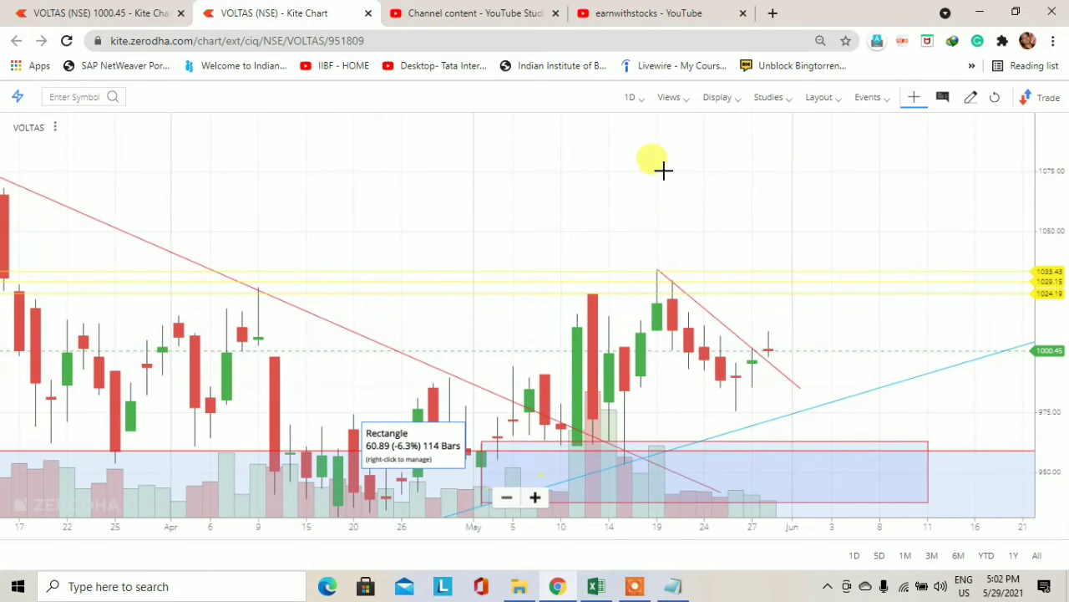
left_click_drag(661, 182, 720, 153)
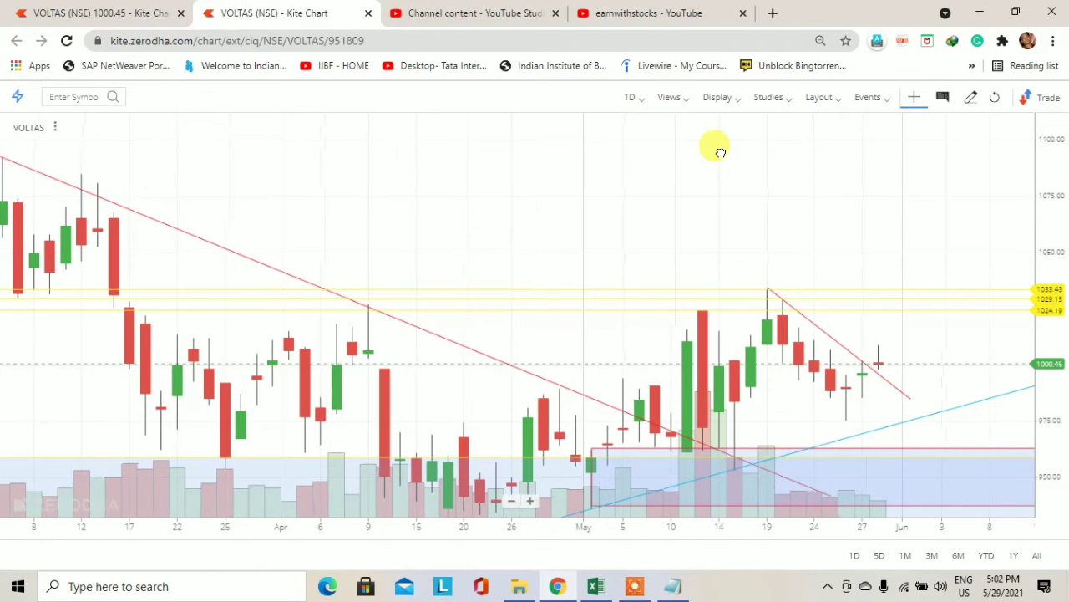
left_click_drag(675, 232, 711, 179)
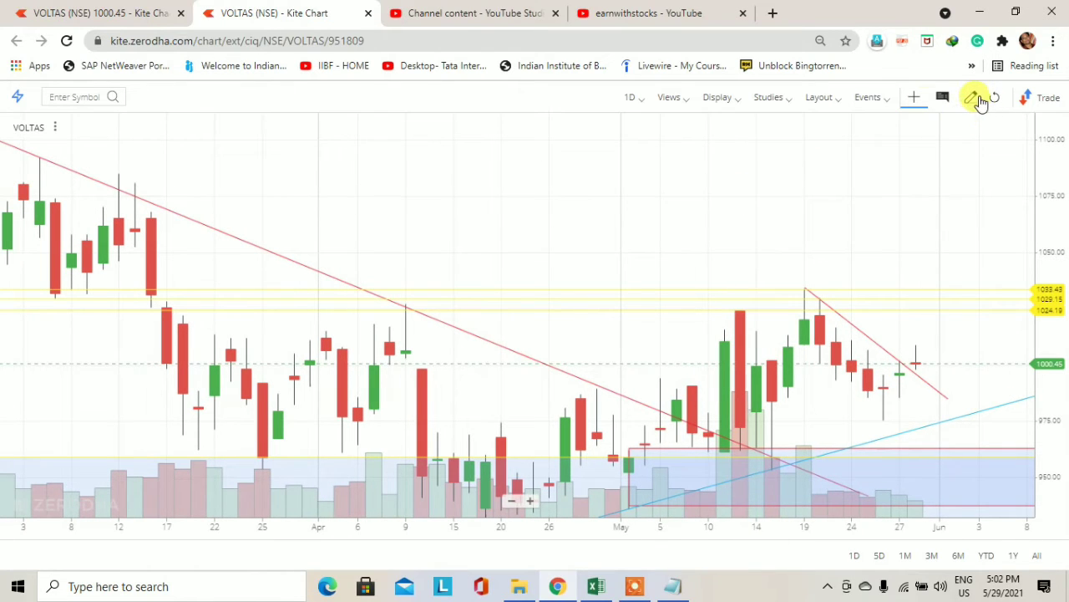
left_click(15, 460)
left_click(128, 132)
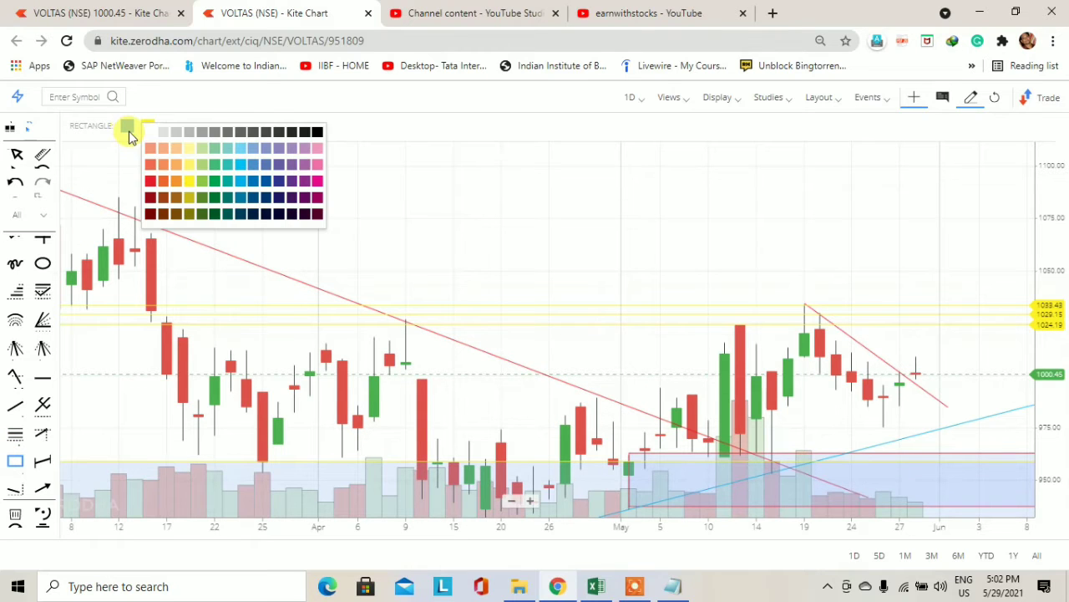
left_click(148, 190)
left_click(132, 264)
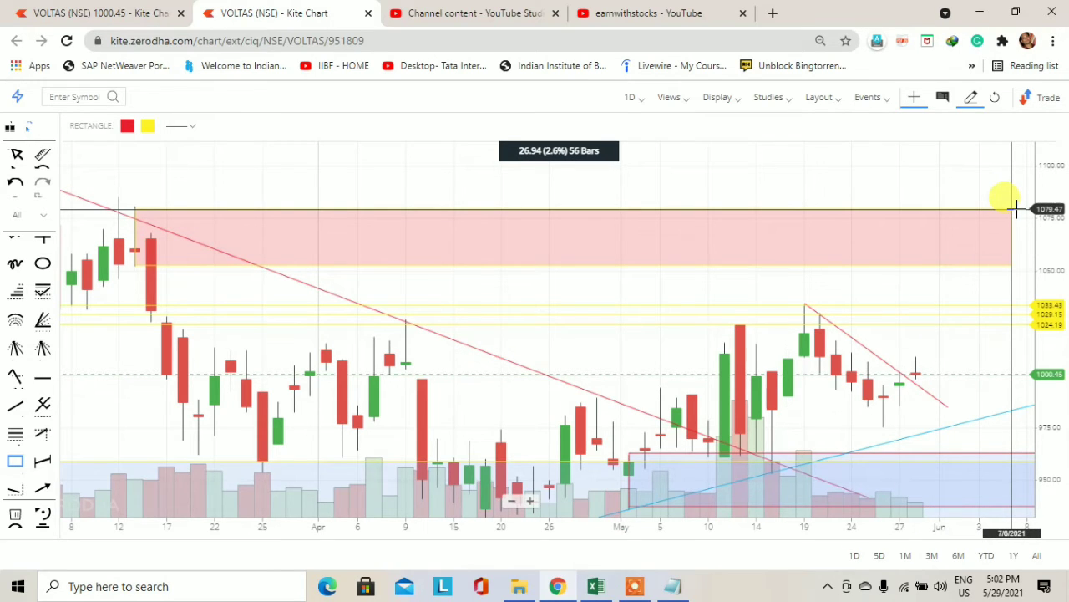
left_click(1012, 209)
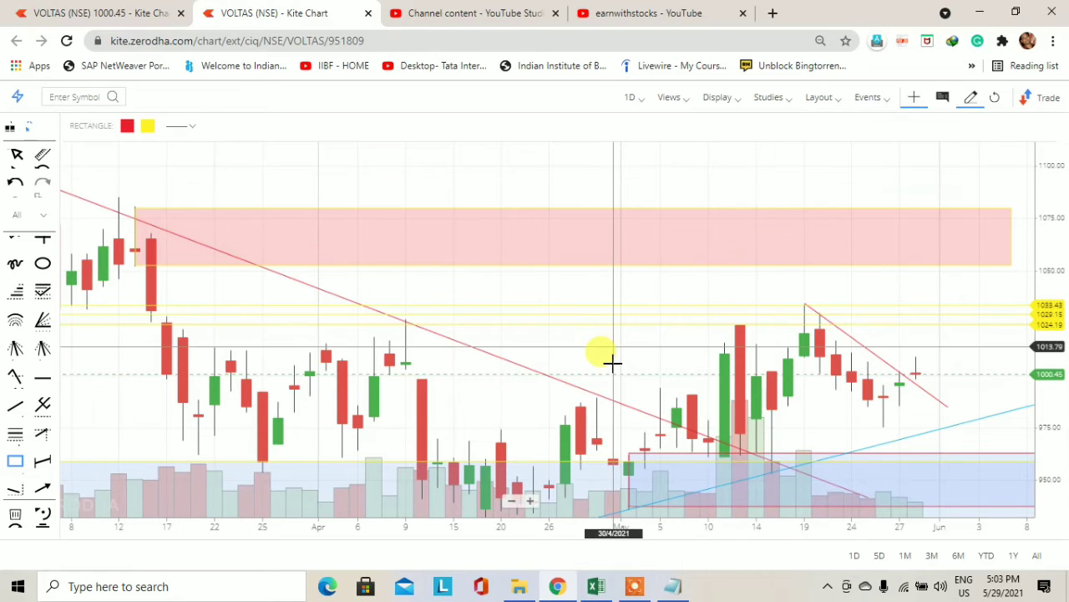
left_click_drag(609, 358, 598, 251)
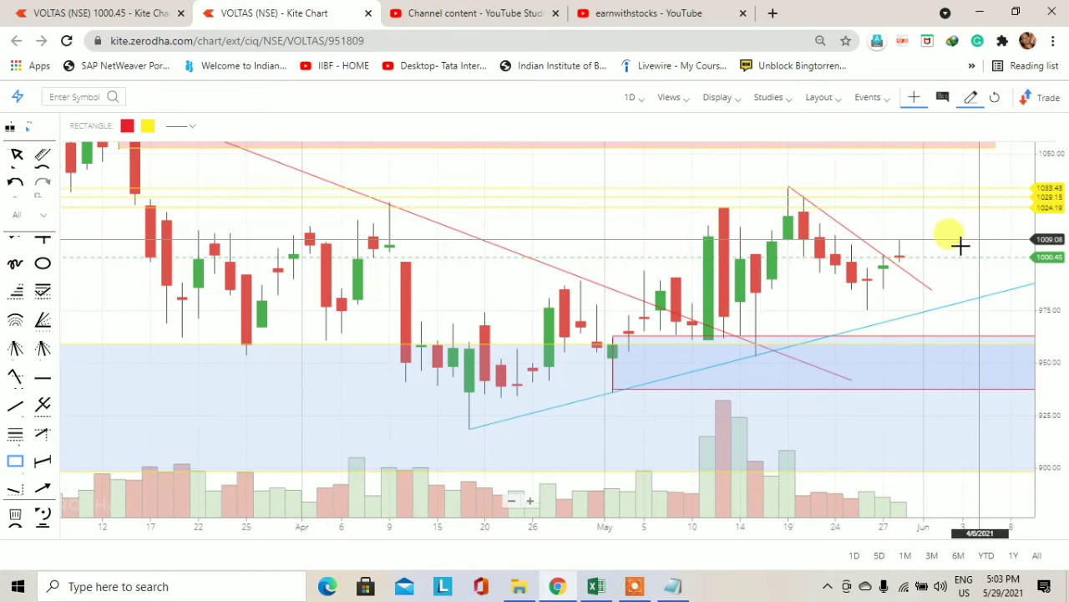
Step: Resize the blue demand-zone rectangle to stretch beneath the May candles out to 11 June
left_click_drag(958, 243, 809, 301)
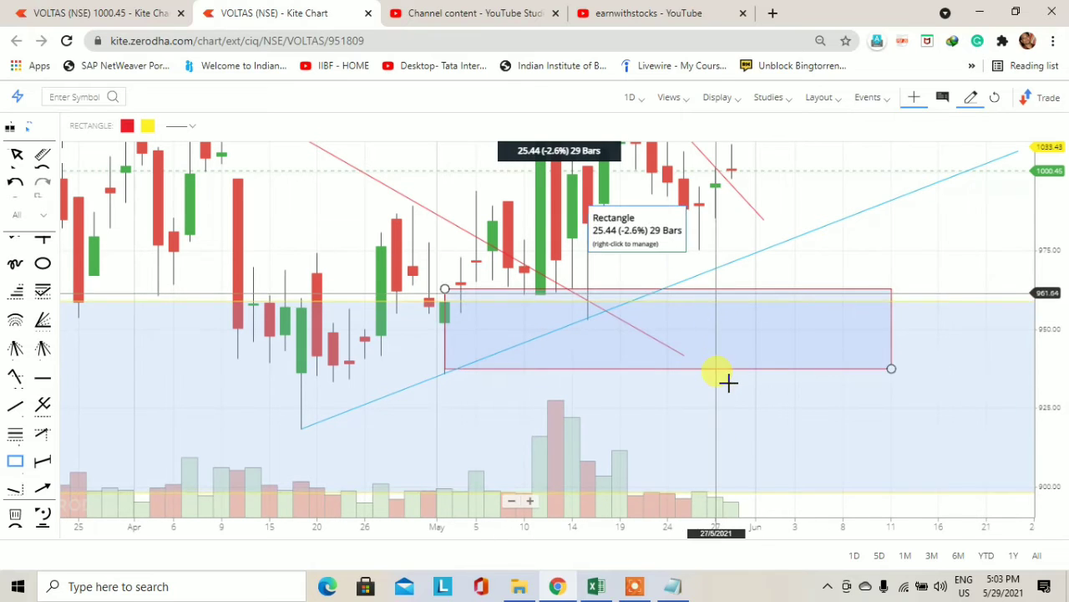
left_click_drag(601, 298, 594, 390)
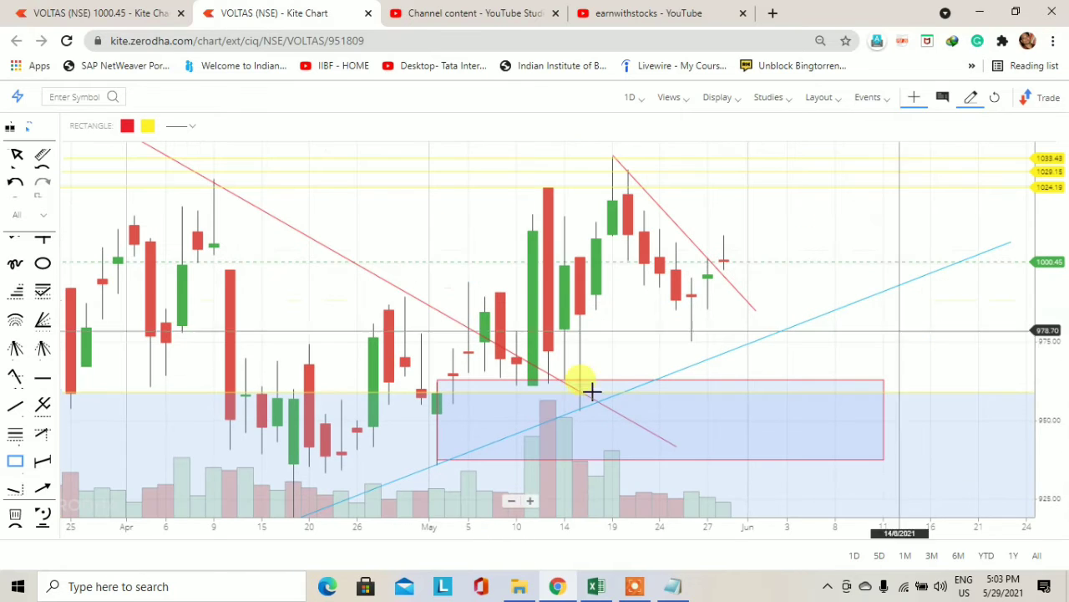
left_click(763, 382)
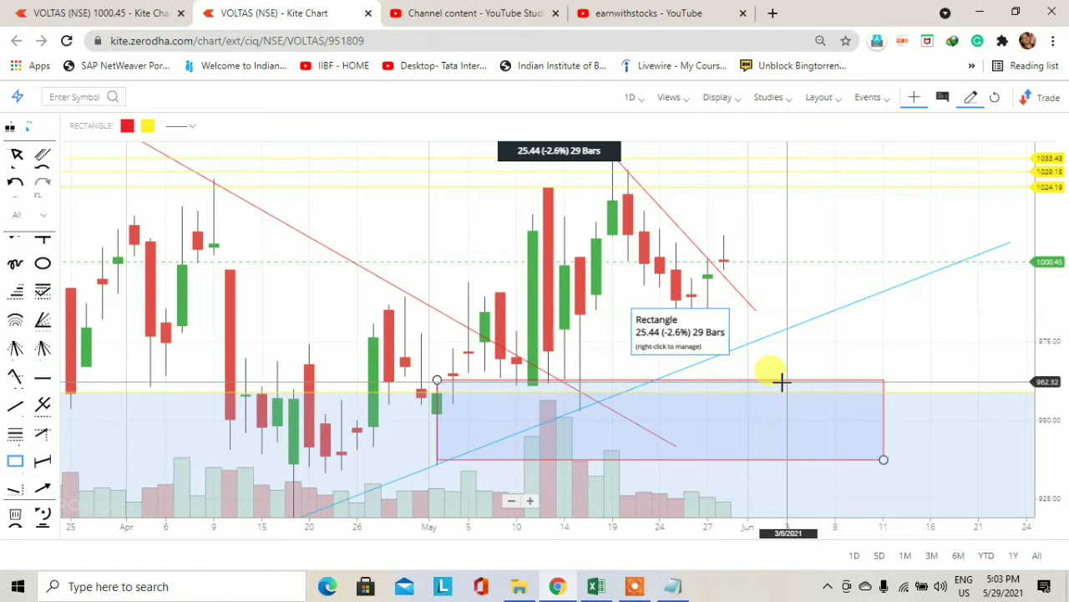
left_click_drag(781, 383, 755, 457)
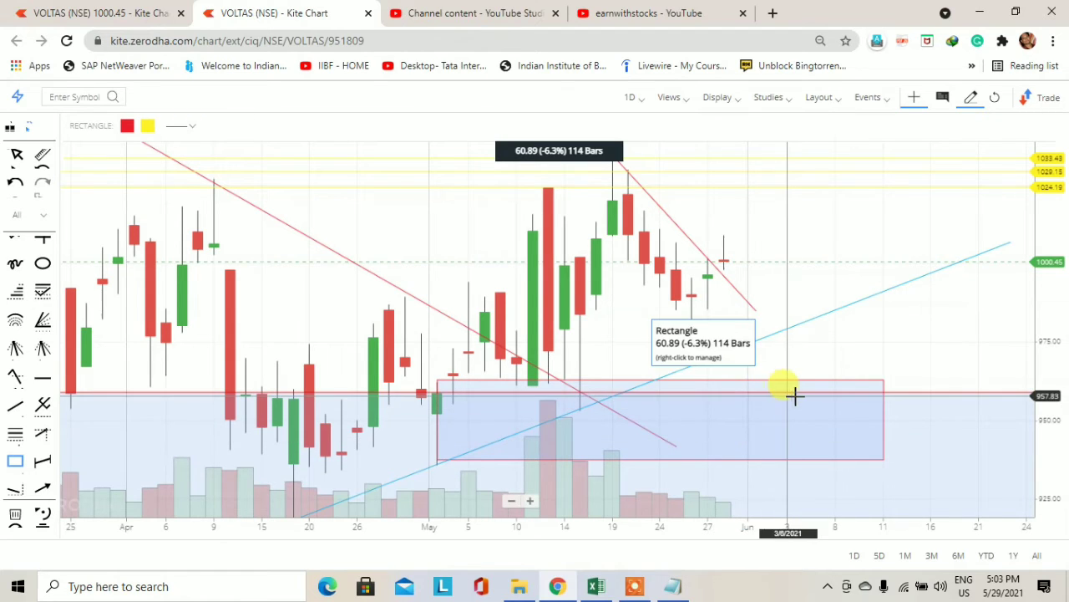
Step: Pan the daily chart to check the red supply zone, yellow levels and demand zone
left_click_drag(926, 323, 931, 371)
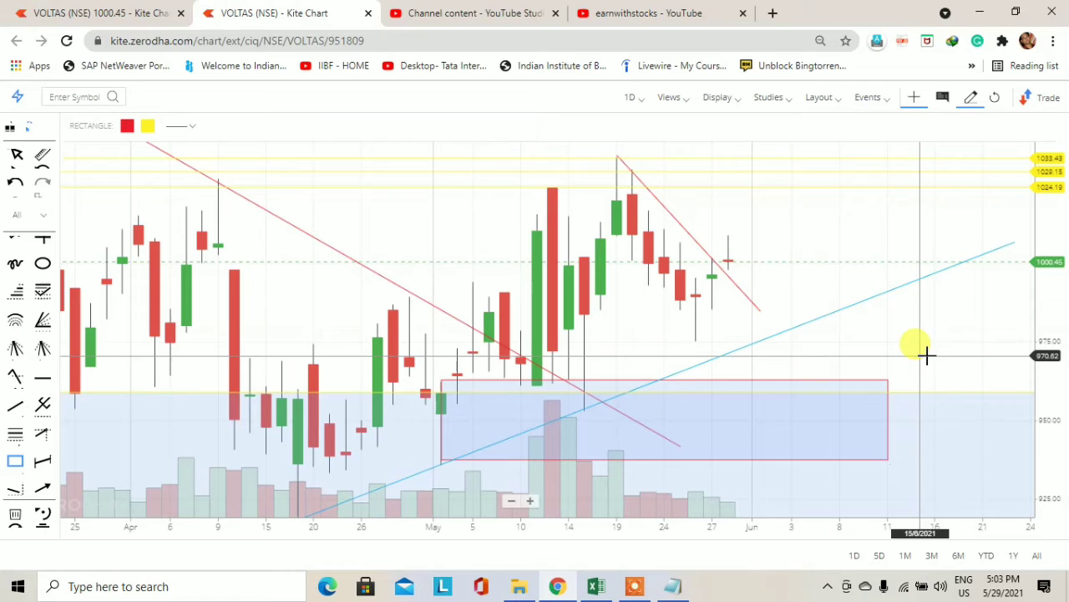
left_click_drag(924, 354, 867, 423)
left_click_drag(821, 227, 802, 296)
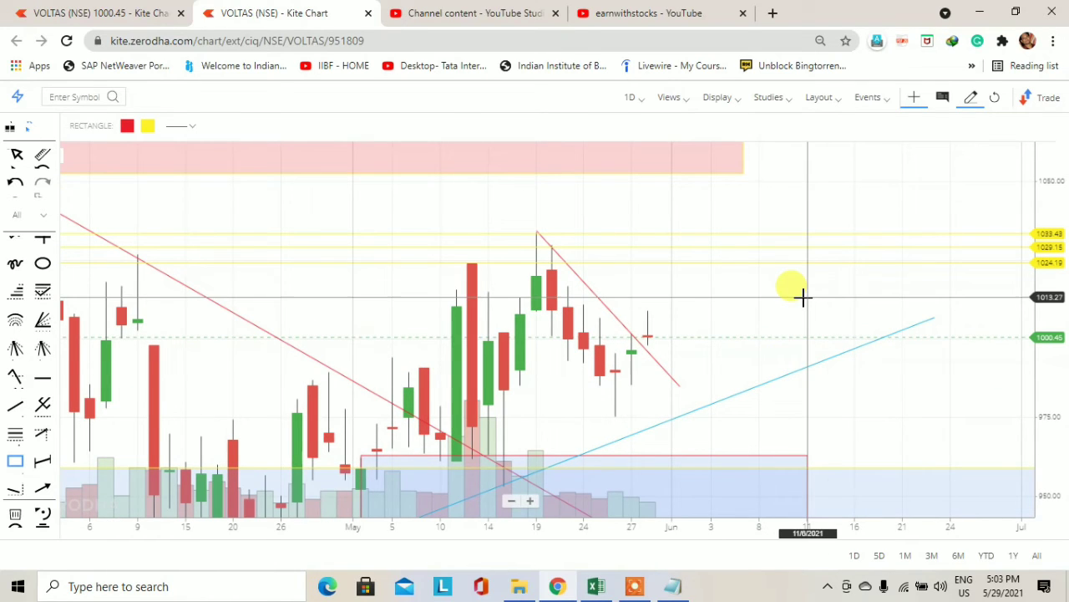
left_click_drag(832, 265, 777, 246)
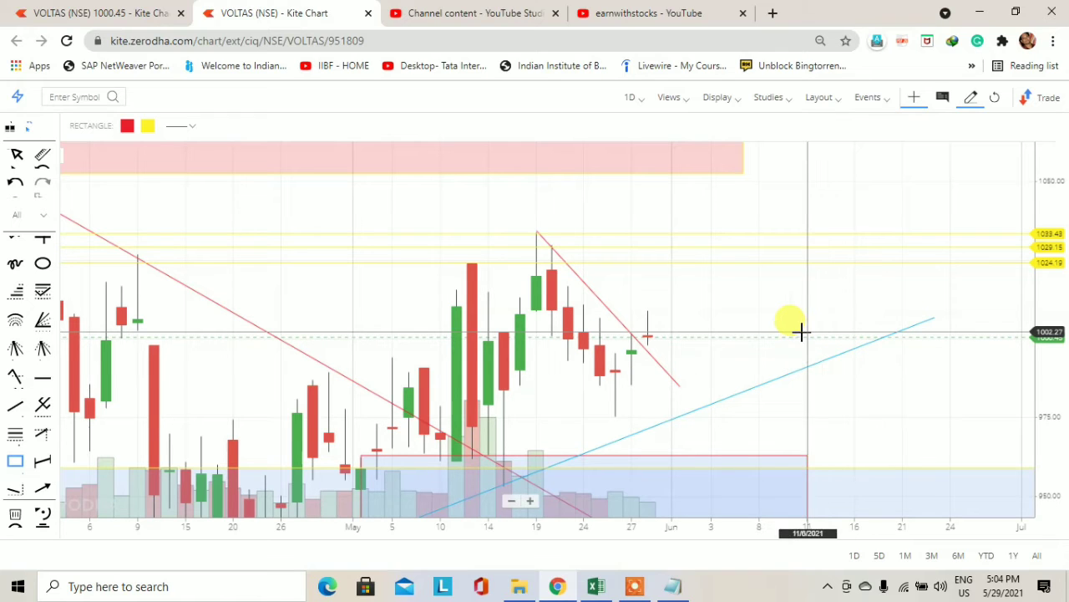
left_click_drag(824, 423, 794, 310)
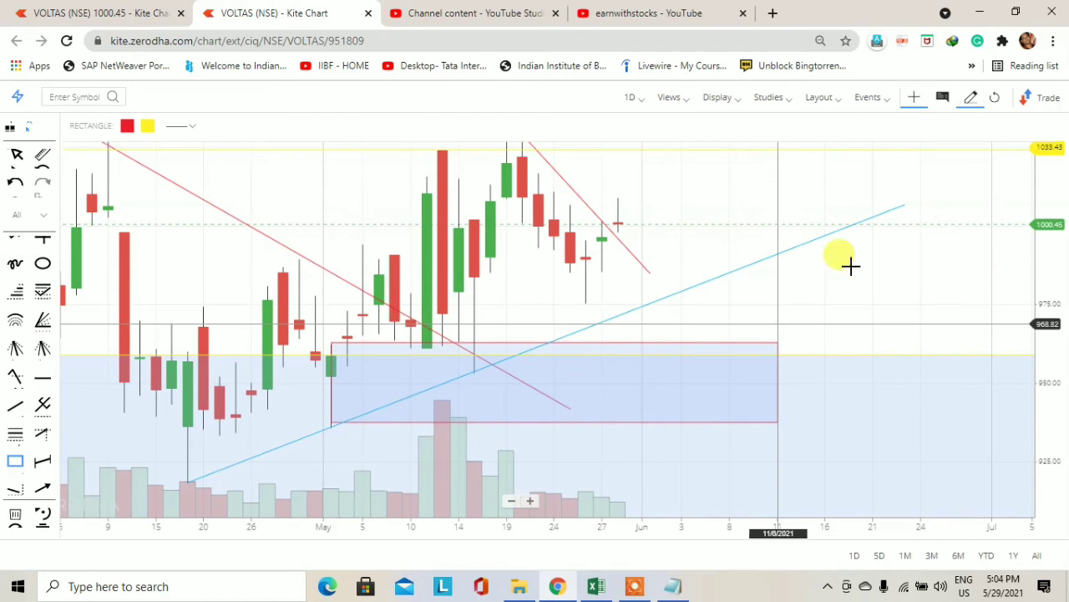
Step: Switch VOLTAS to 1-hour candles and zoom out to show several weeks back to May
left_click(633, 99)
left_click(646, 298)
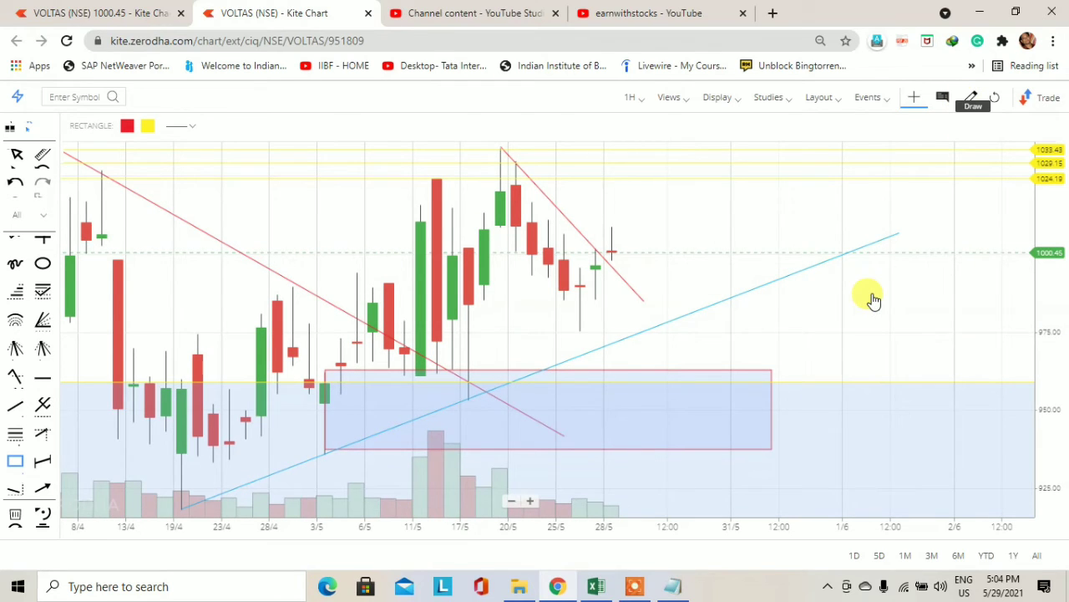
scroll(856, 288, "up", 2)
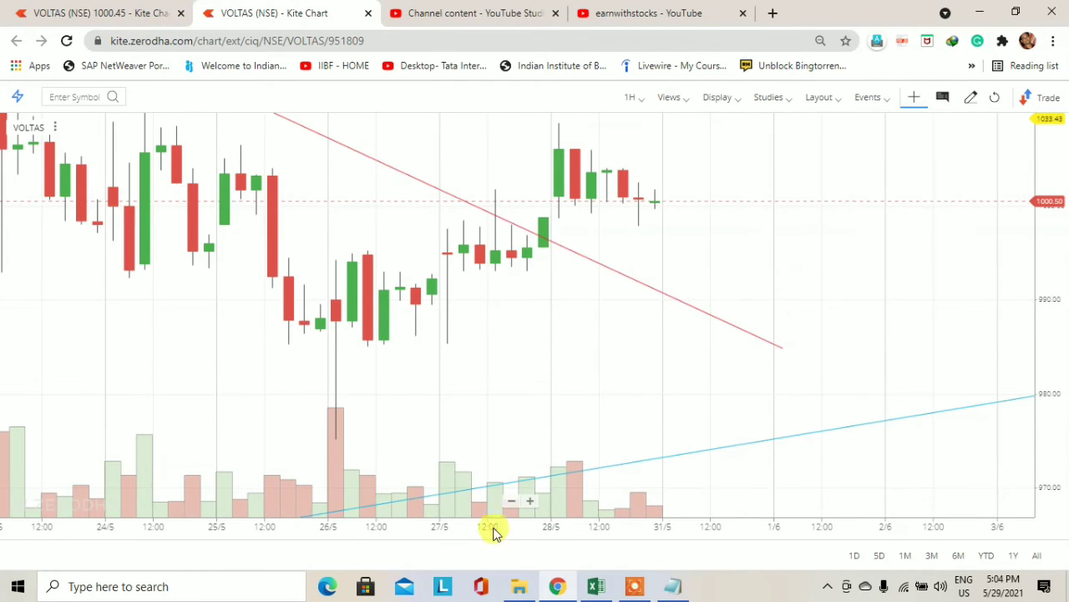
left_click(509, 500)
left_click(509, 501)
left_click(509, 501)
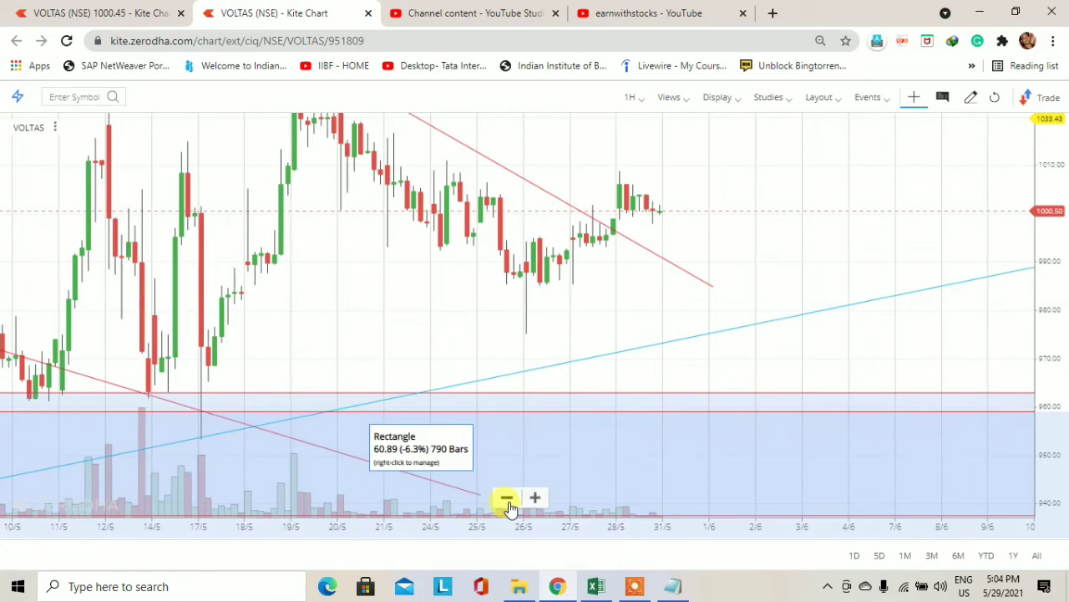
left_click(507, 499)
left_click_drag(817, 231, 880, 256)
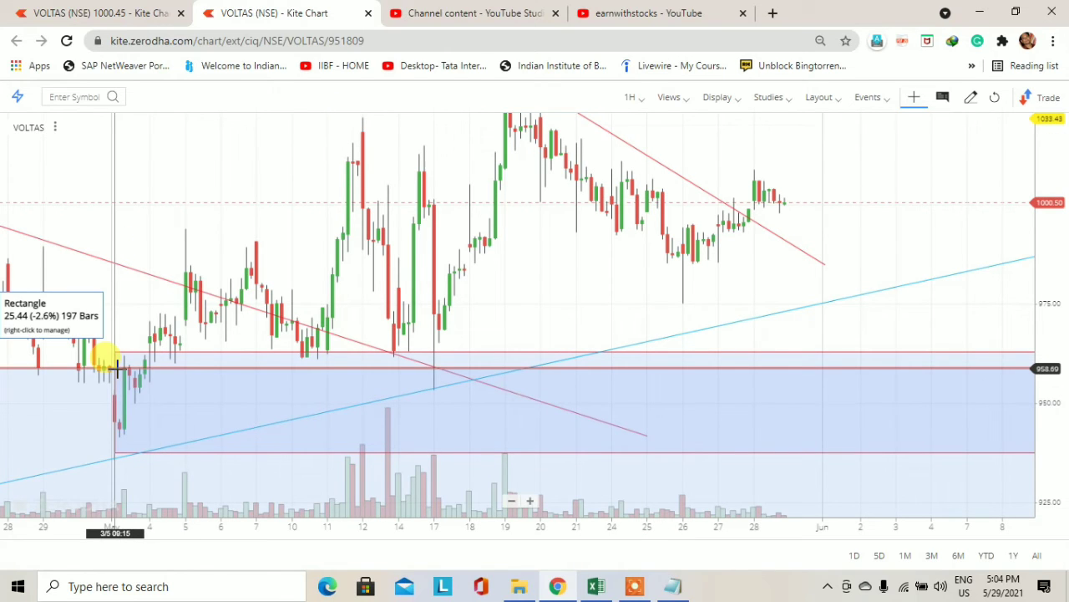
Step: Reshape the blue demand-zone rectangle on the hourly chart and review it zoomed in
left_click_drag(134, 382, 134, 428)
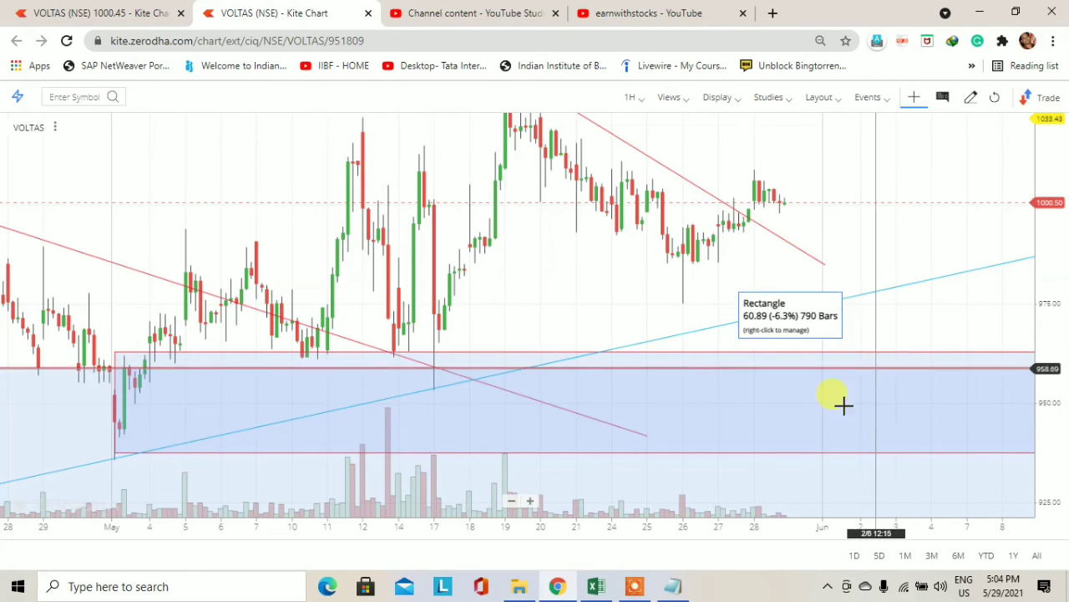
left_click_drag(943, 343, 802, 454)
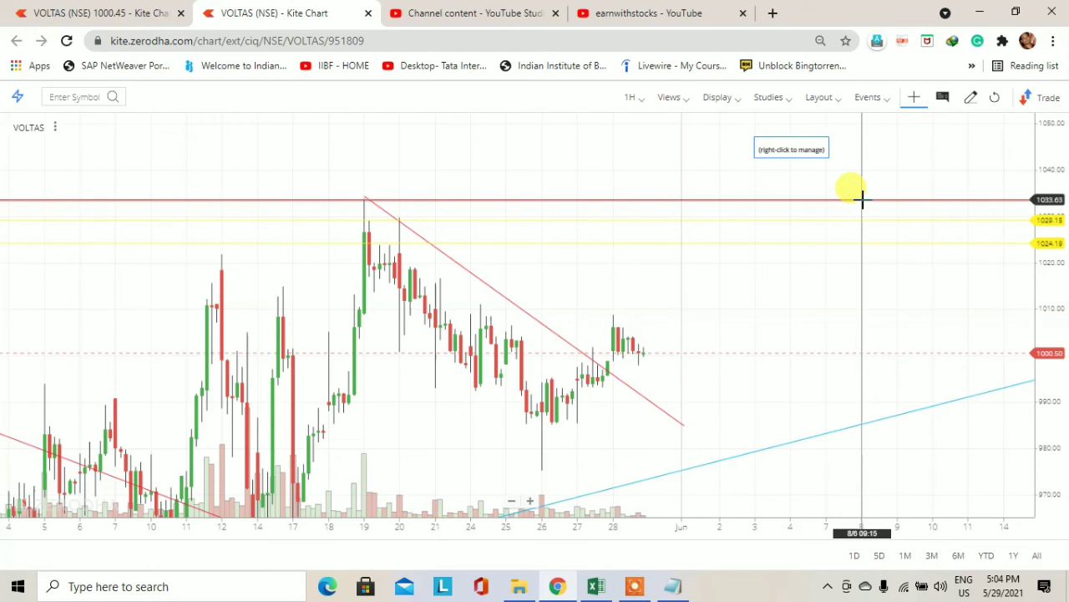
left_click_drag(759, 303, 809, 253)
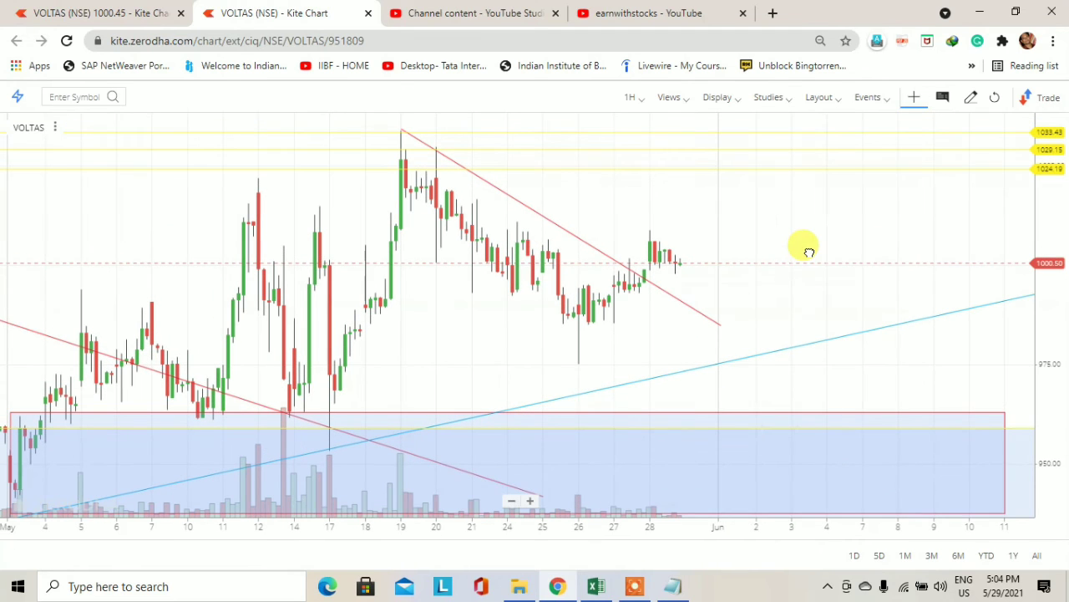
left_click(532, 498)
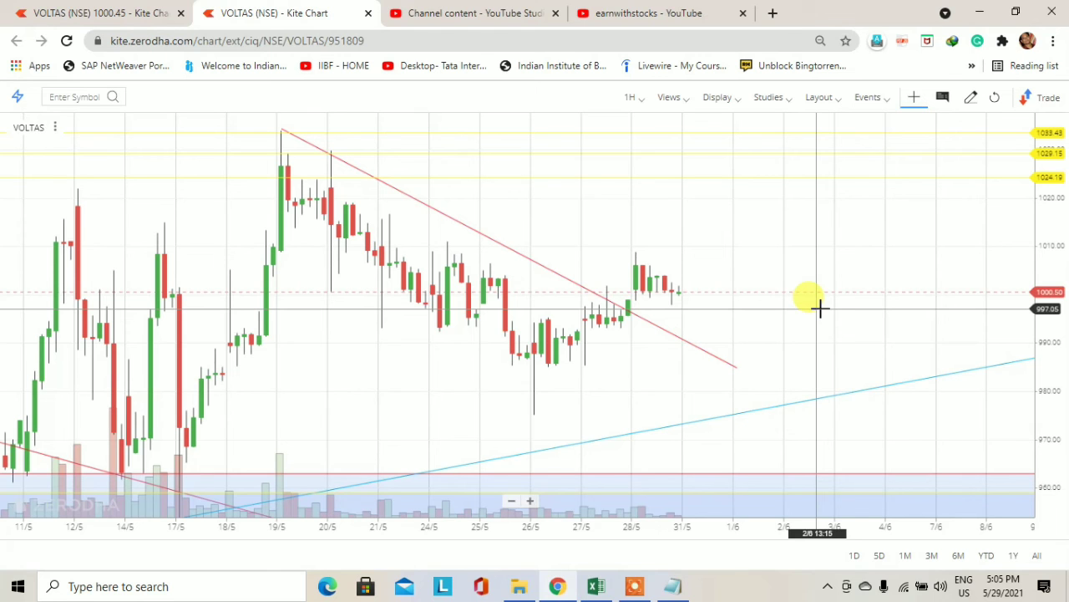
left_click_drag(796, 376, 885, 385)
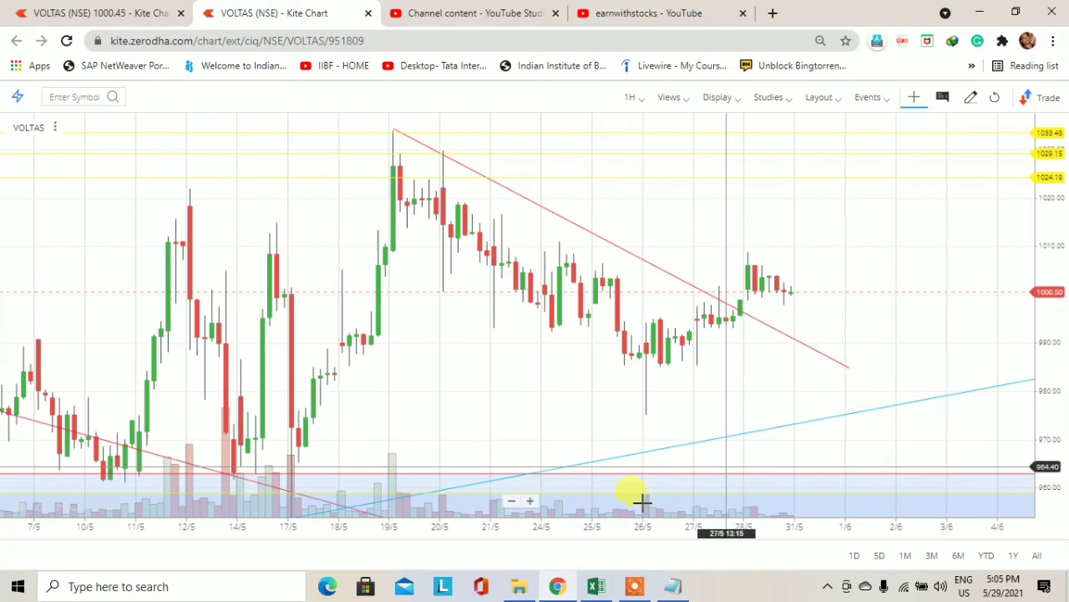
left_click(530, 501)
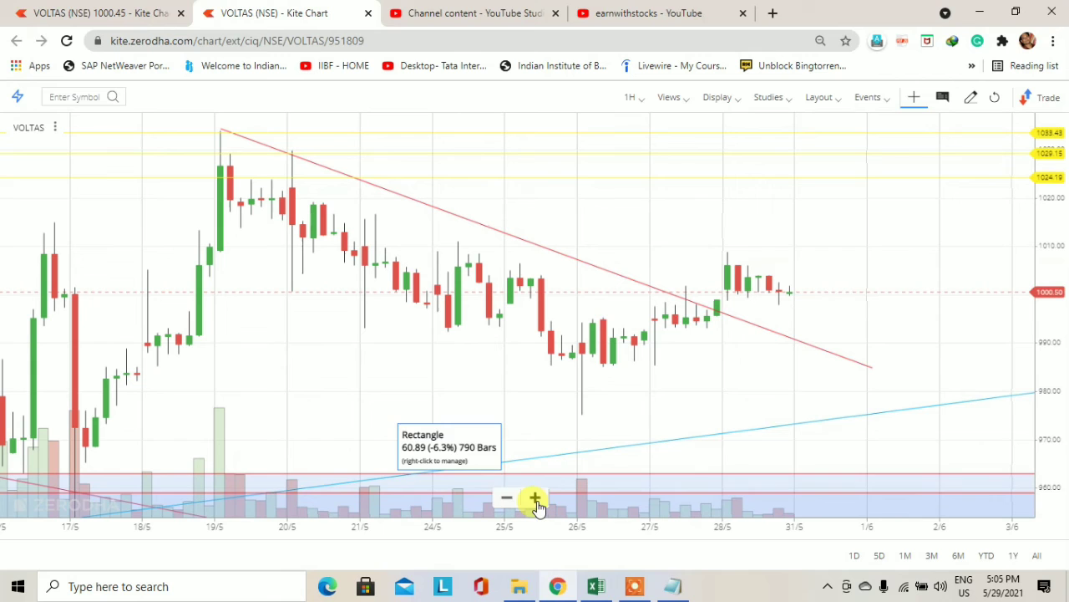
left_click_drag(676, 401, 759, 410)
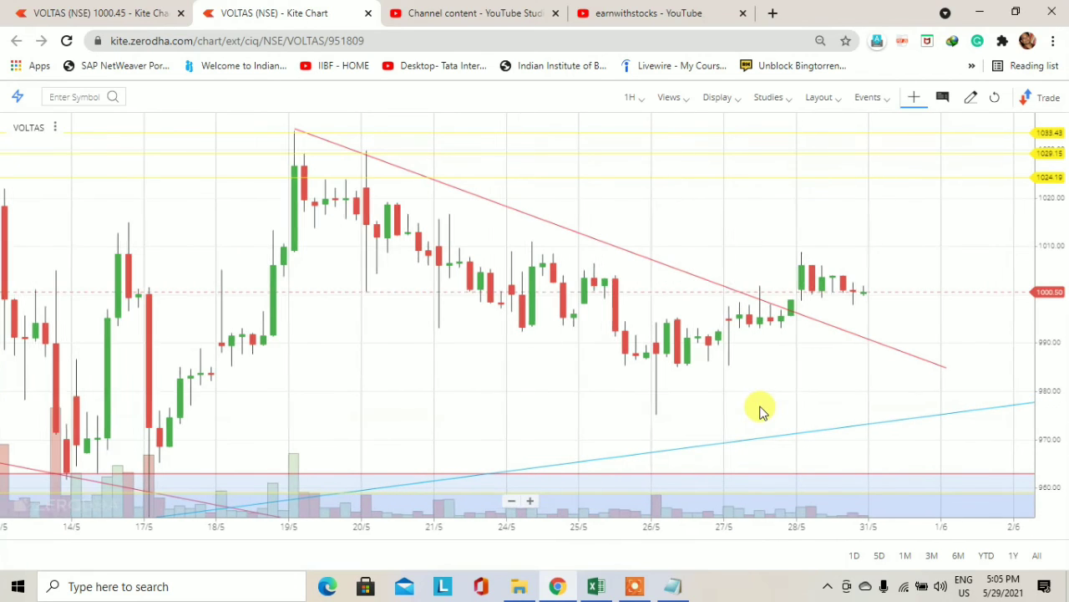